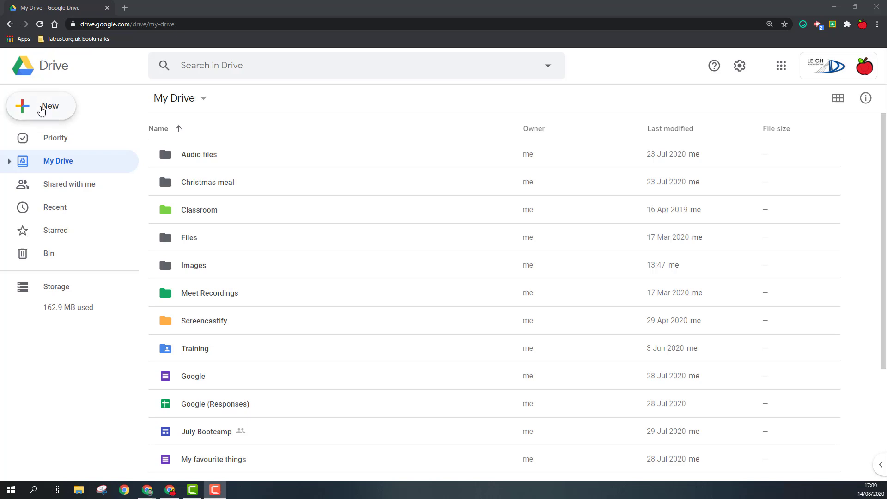
# Create a new blank Google Form by loading forms.new in a new browser tab
pyautogui.click(42, 111)
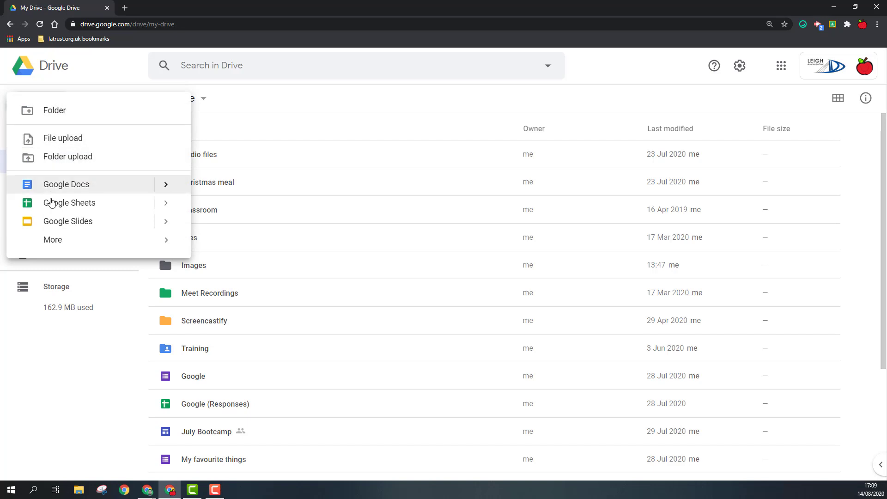
pyautogui.moveTo(51, 245)
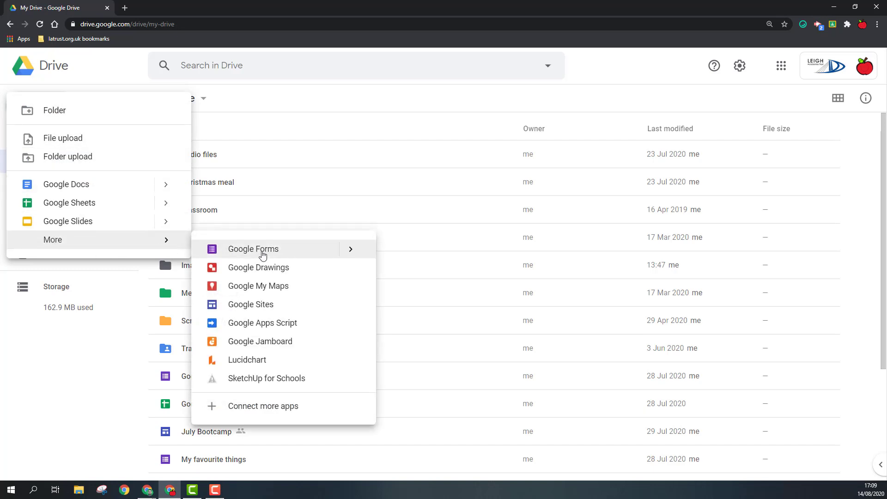
pyautogui.click(125, 8)
pyautogui.write('forms')
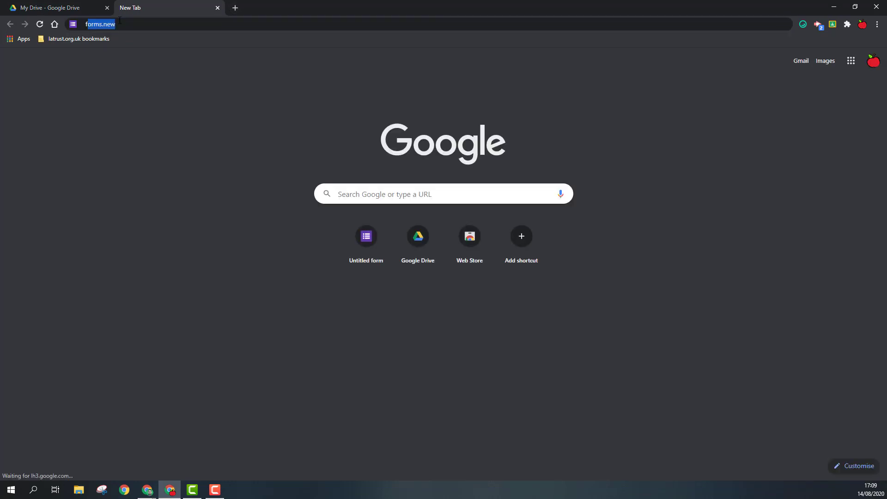
pyautogui.write('.new')
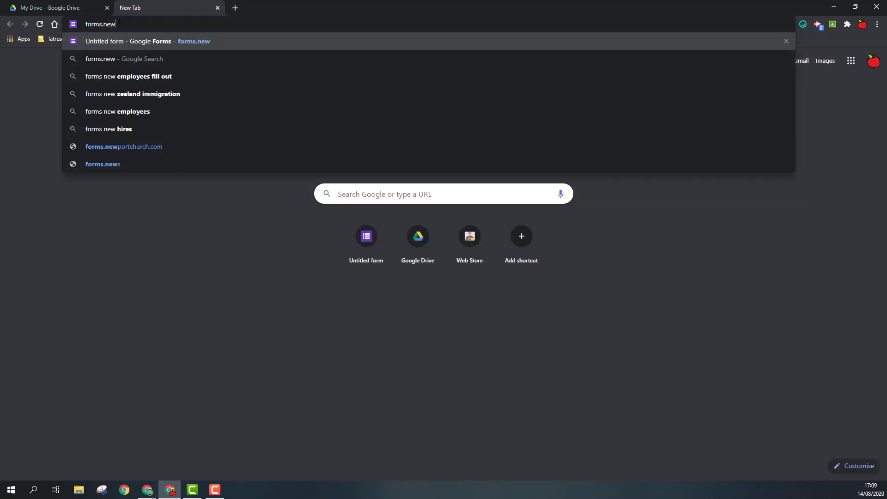
pyautogui.press('Return')
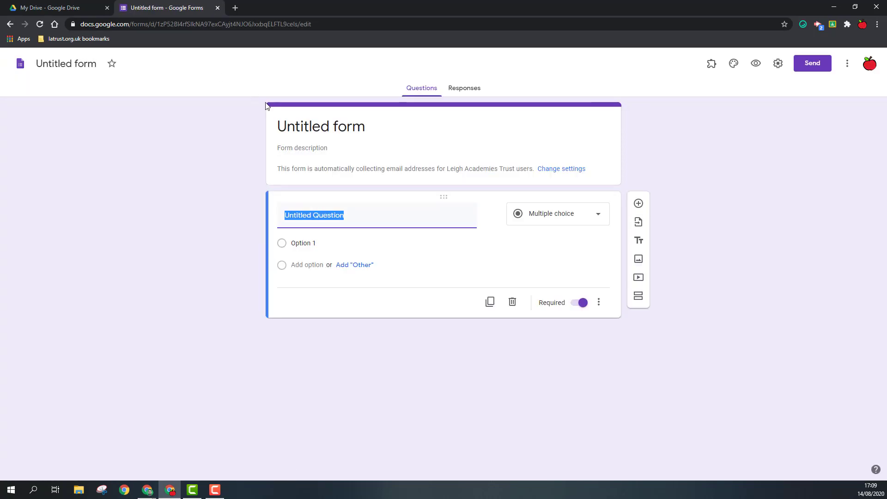
# Title the form 'My Google Quiz' and give the file the same name
pyautogui.click(296, 129)
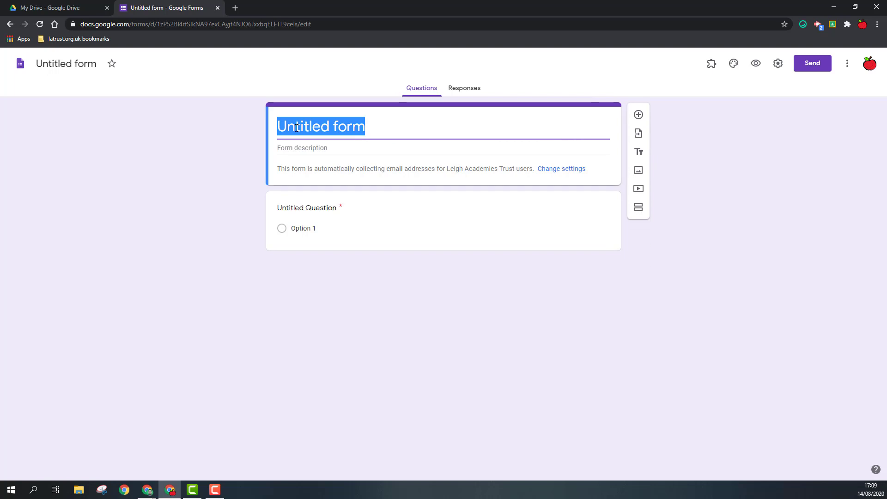
pyautogui.write('My G')
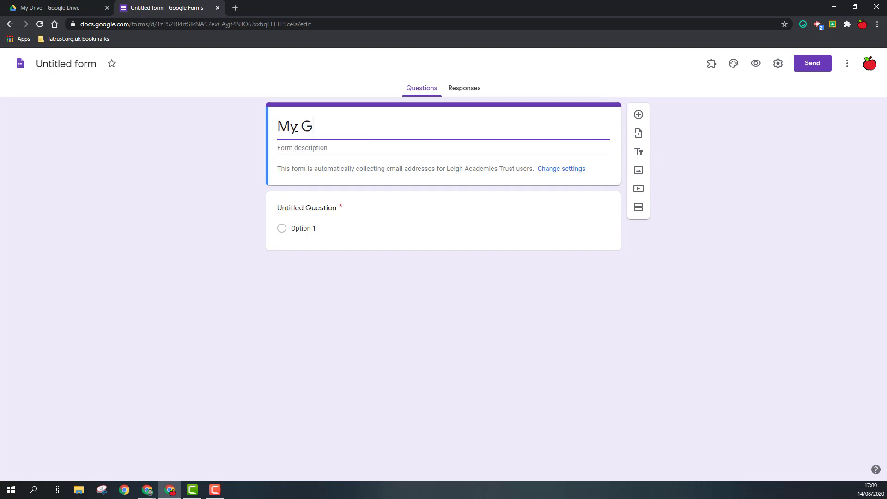
pyautogui.write('oogle Quiz')
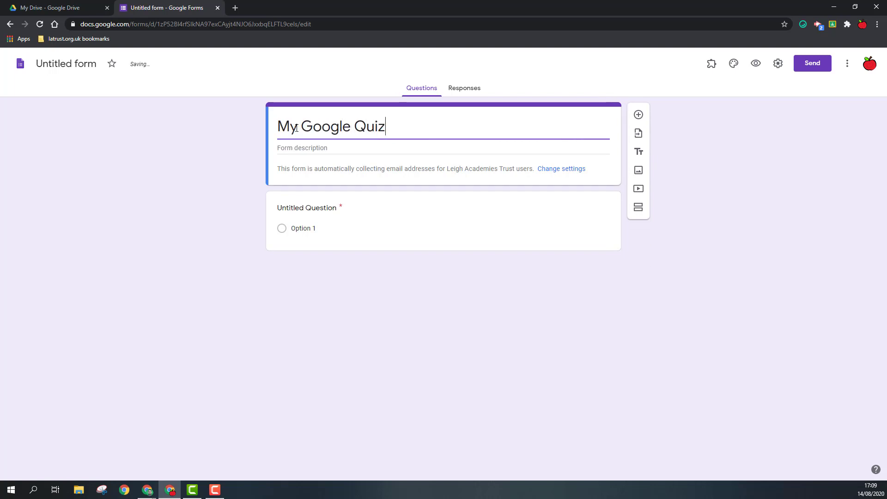
pyautogui.click(60, 65)
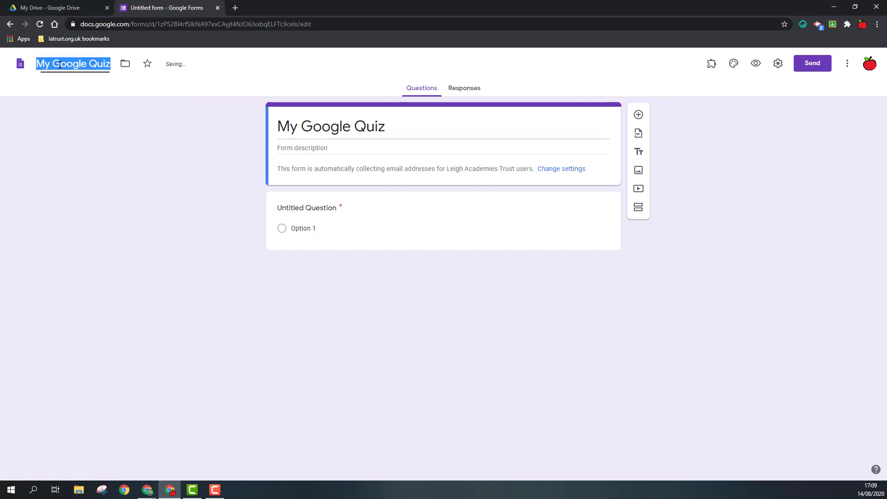
pyautogui.click(167, 235)
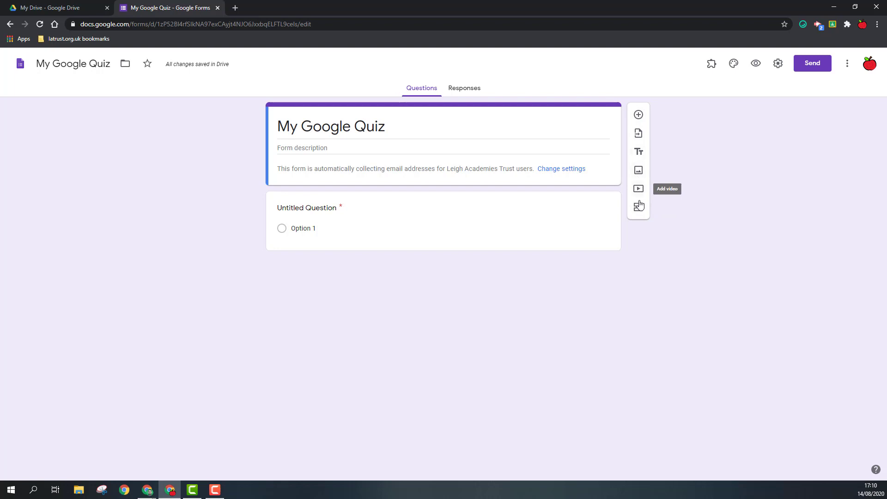
# Change the first question's text to 'What do you use Google Docs for?'
pyautogui.click(364, 225)
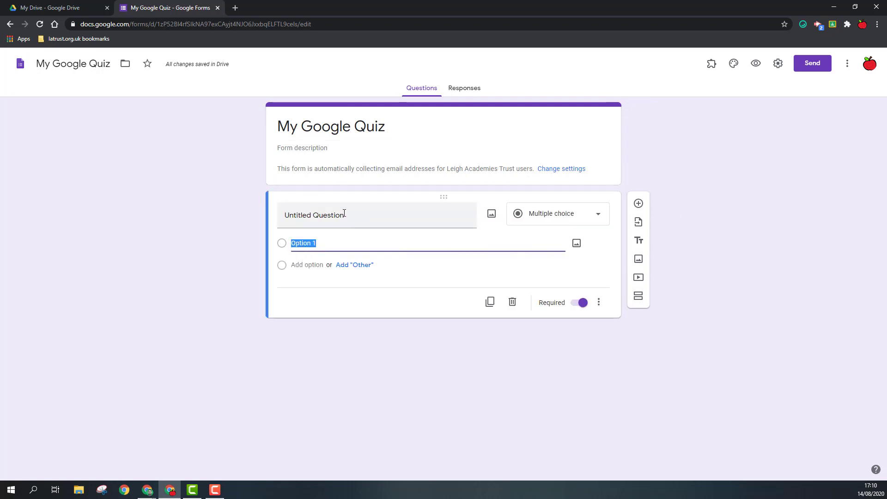
pyautogui.click(342, 215)
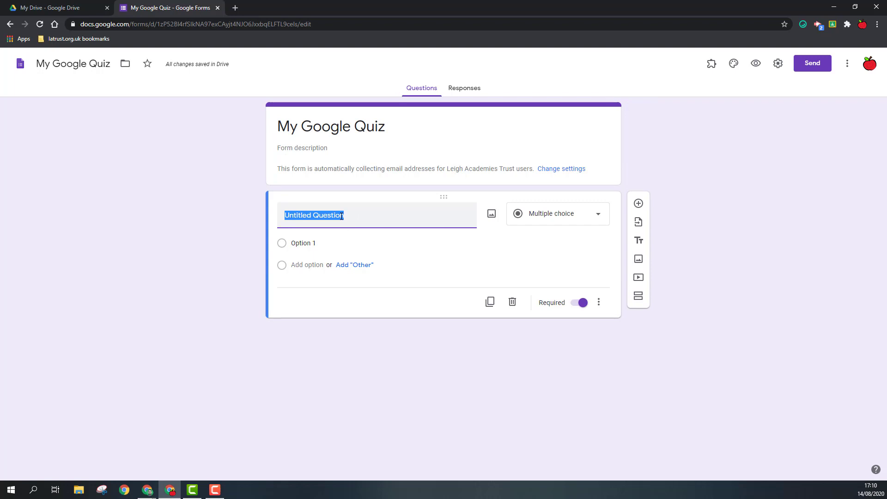
pyautogui.write('Wha')
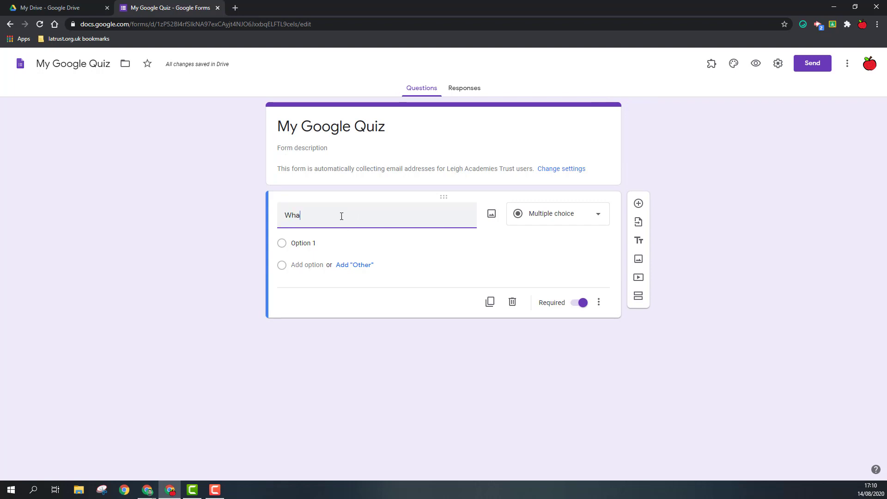
pyautogui.write('t do you use Google Docs for?')
pyautogui.click(561, 219)
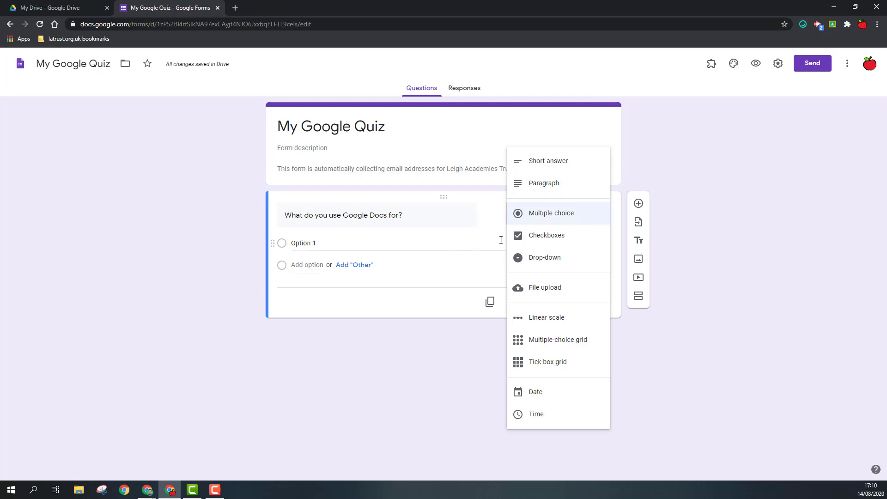
# Enter the choices Word processing, Slide design and Dealing with data, plus an Other choice
pyautogui.click(365, 241)
pyautogui.write('W')
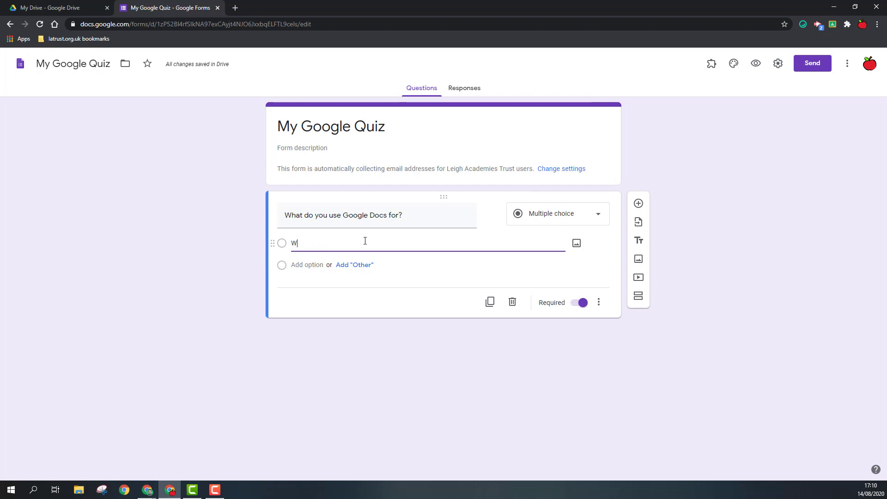
pyautogui.write('ord processing')
pyautogui.click(304, 263)
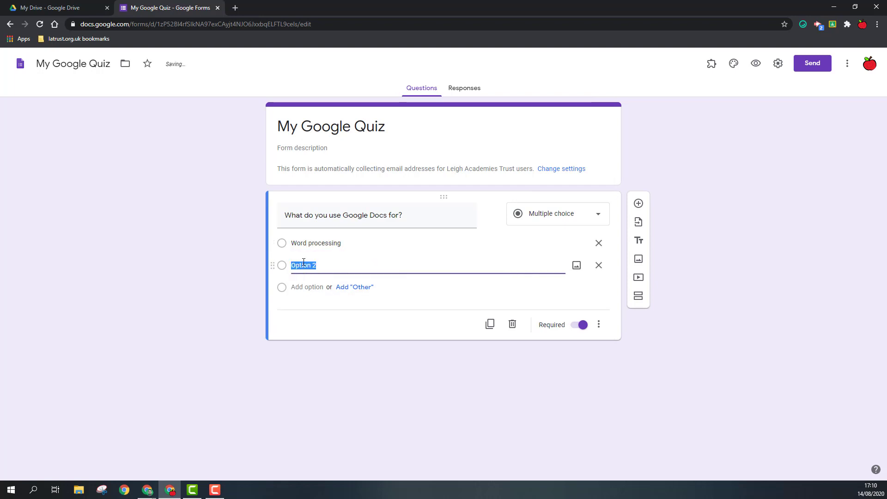
pyautogui.write('Slide design')
pyautogui.click(305, 286)
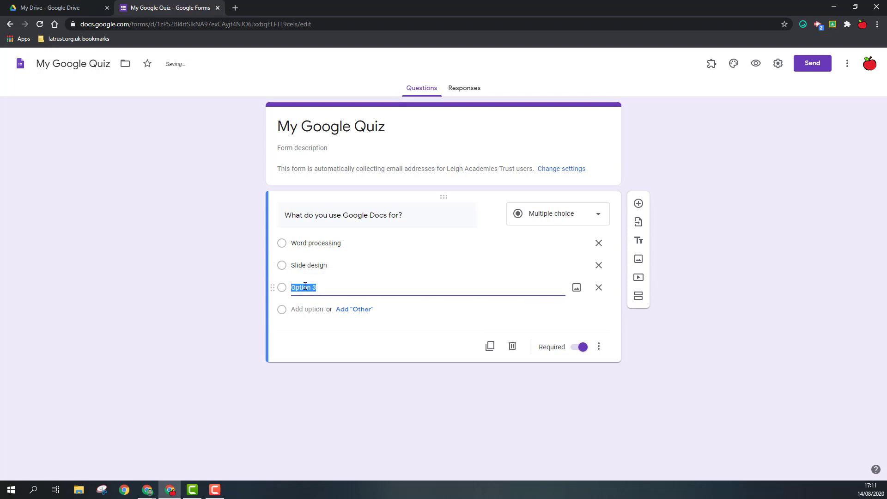
pyautogui.write('Dealing with data')
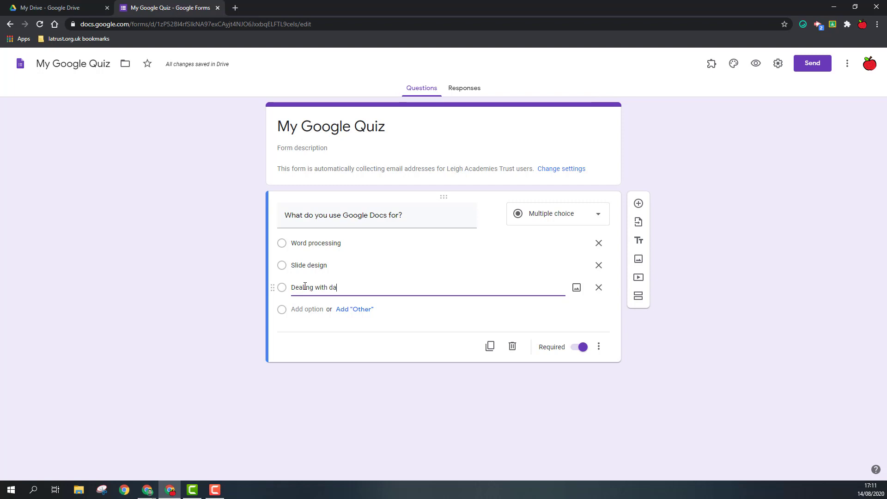
pyautogui.click(349, 312)
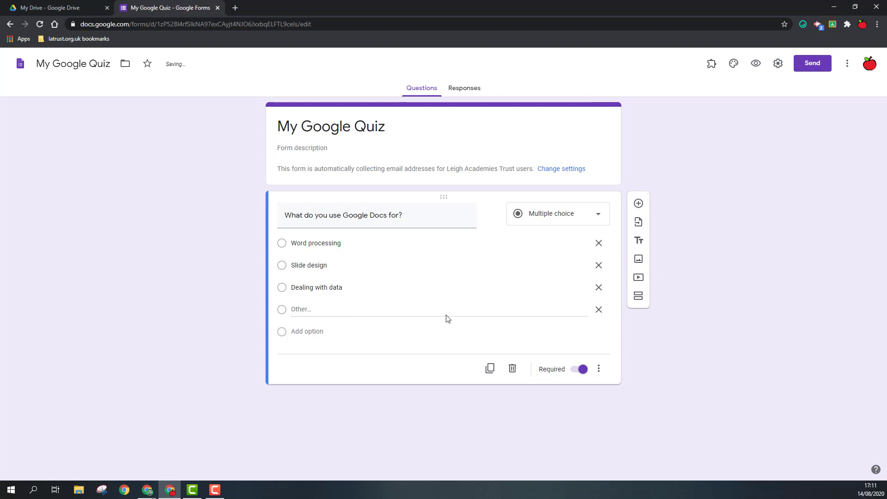
# Remove the Other choice and turn on Shuffle option order for the question
pyautogui.click(598, 309)
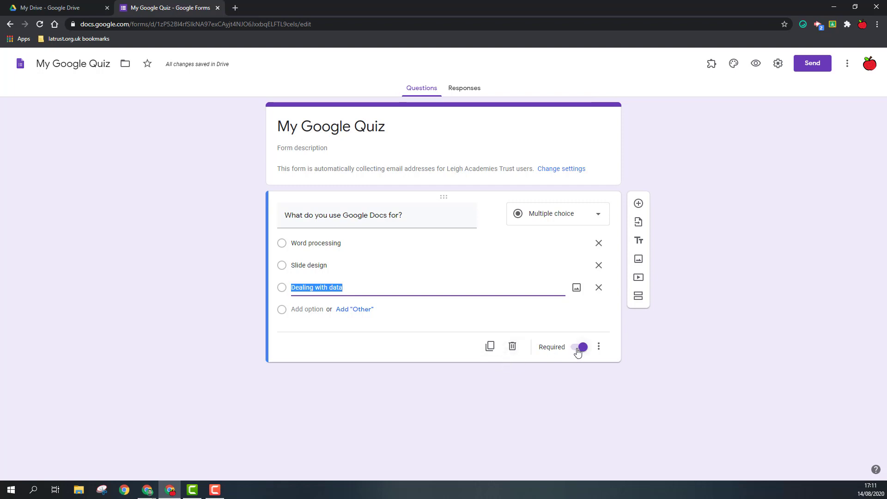
pyautogui.click(599, 348)
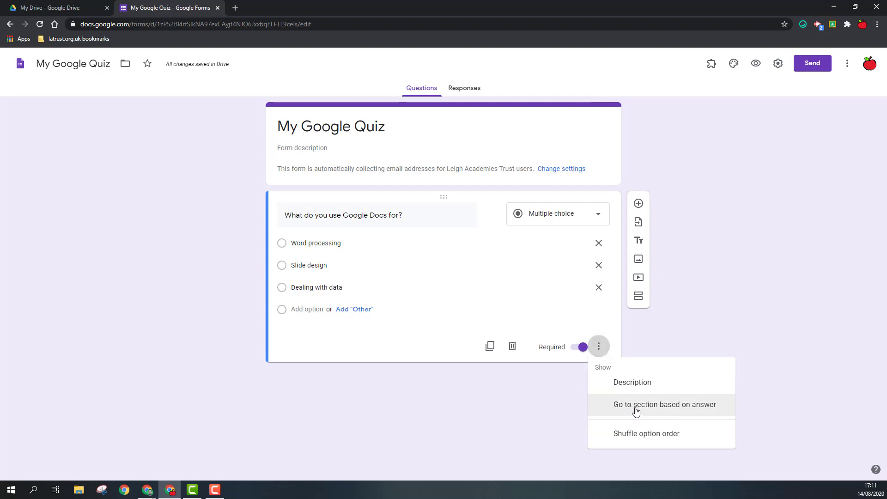
pyautogui.click(634, 436)
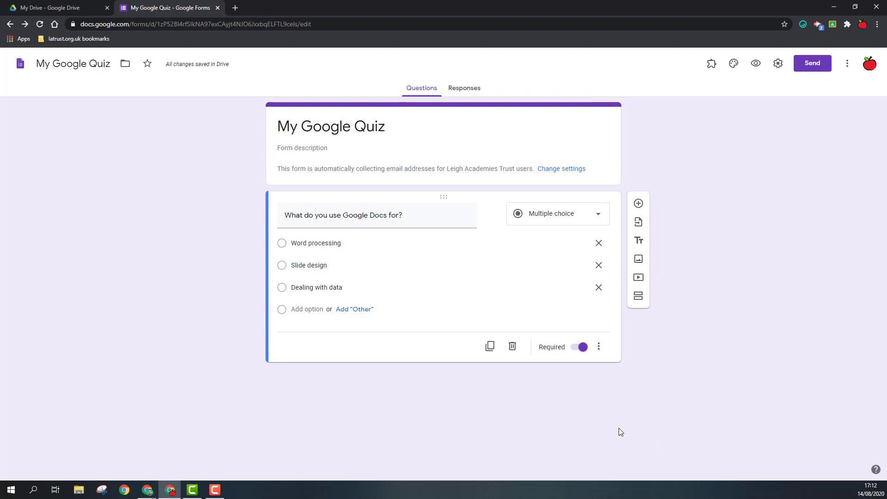
# Import 'What tool would you use for word processing?' from the Google form and delete the blank question
pyautogui.click(638, 205)
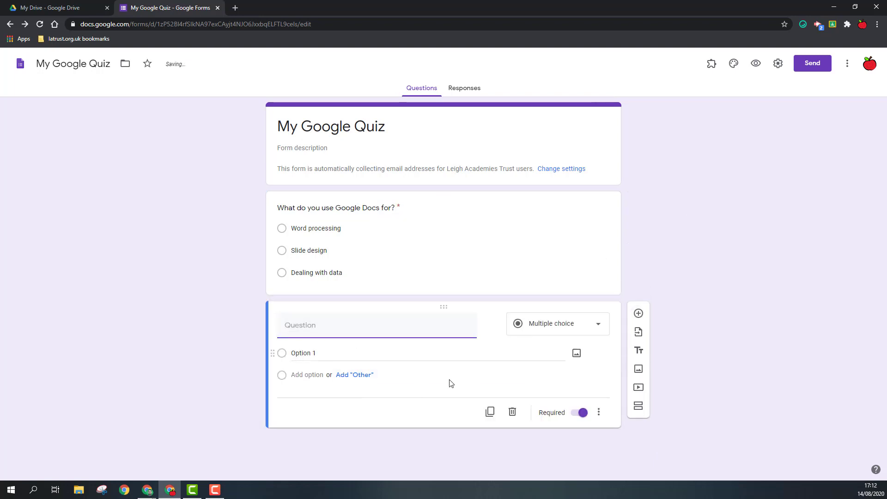
pyautogui.click(638, 334)
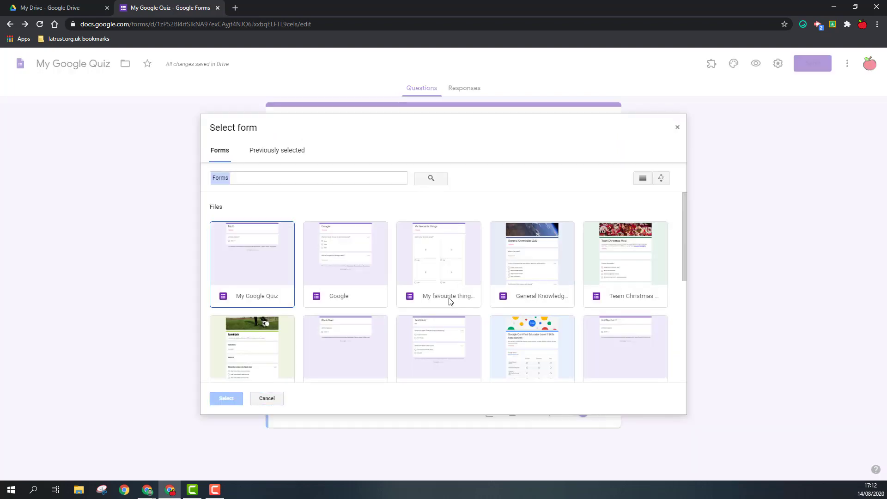
pyautogui.click(345, 264)
pyautogui.click(228, 399)
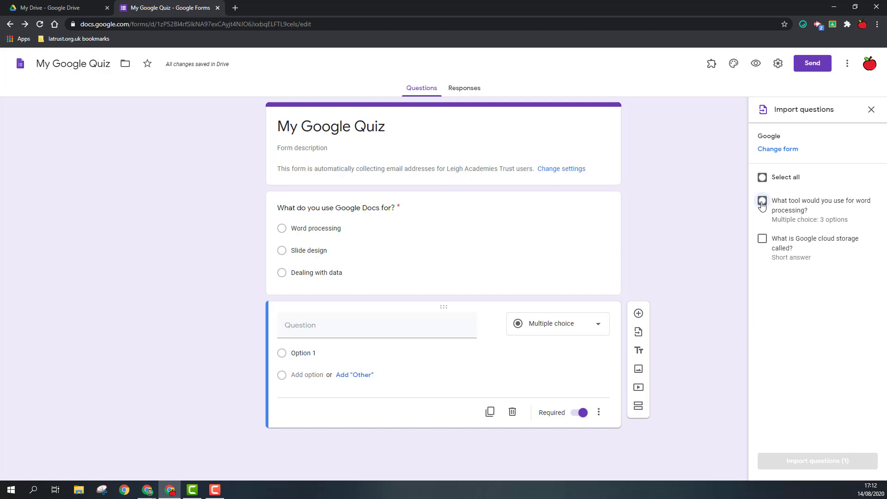
pyautogui.click(762, 202)
pyautogui.click(809, 463)
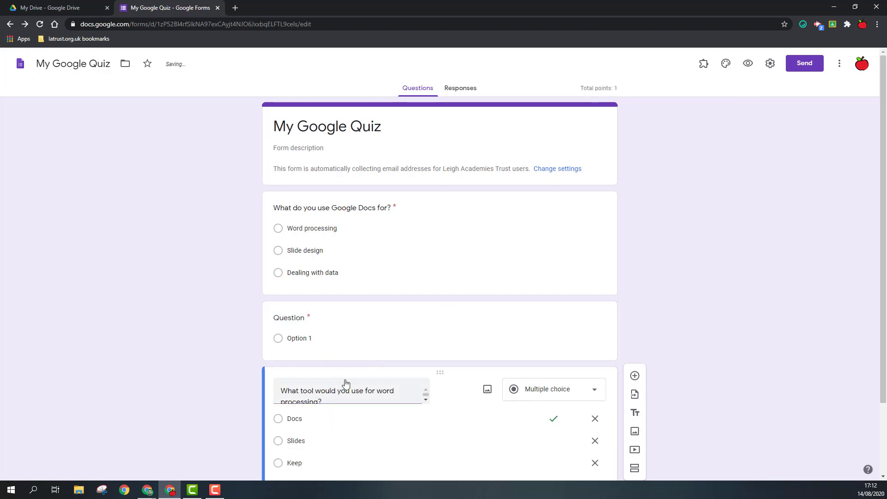
pyautogui.click(433, 326)
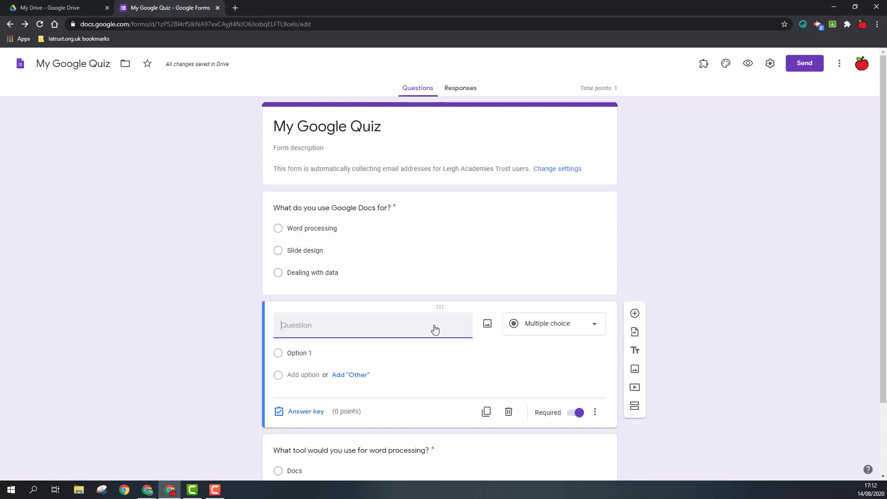
pyautogui.click(508, 411)
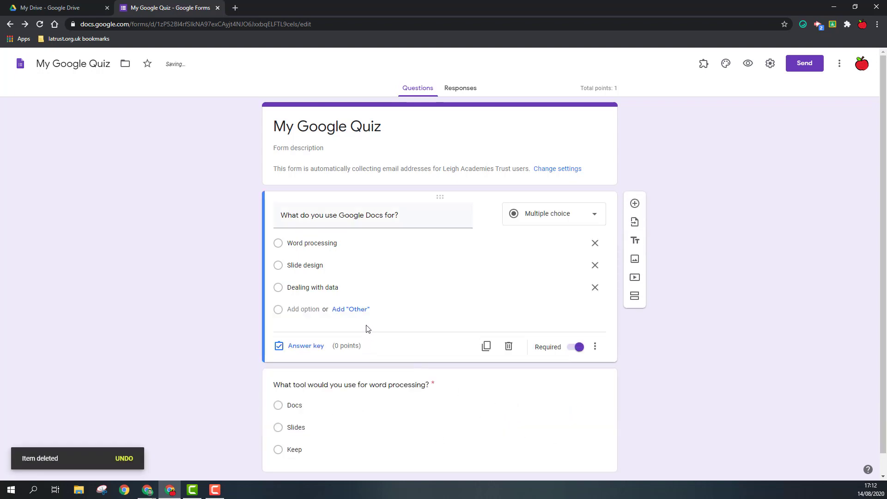
# Insert a title block reading 'Google Docs is great for Word processing'
pyautogui.click(636, 242)
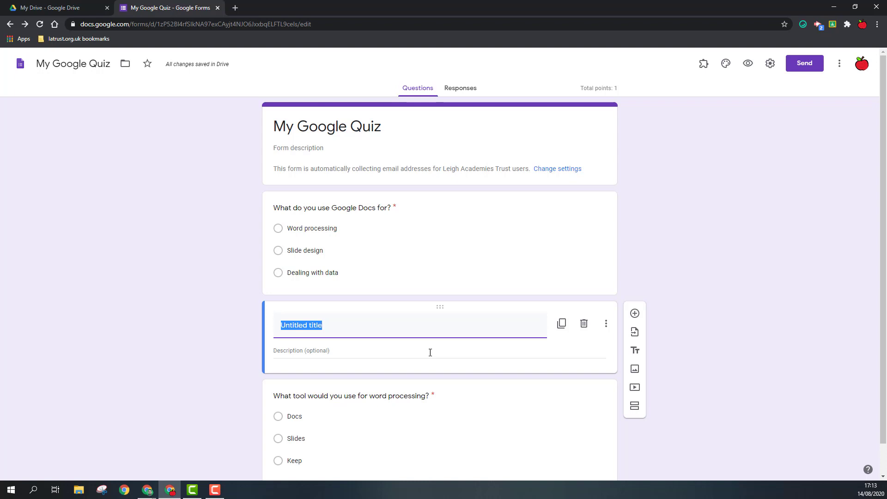
pyautogui.write('Google Docs is')
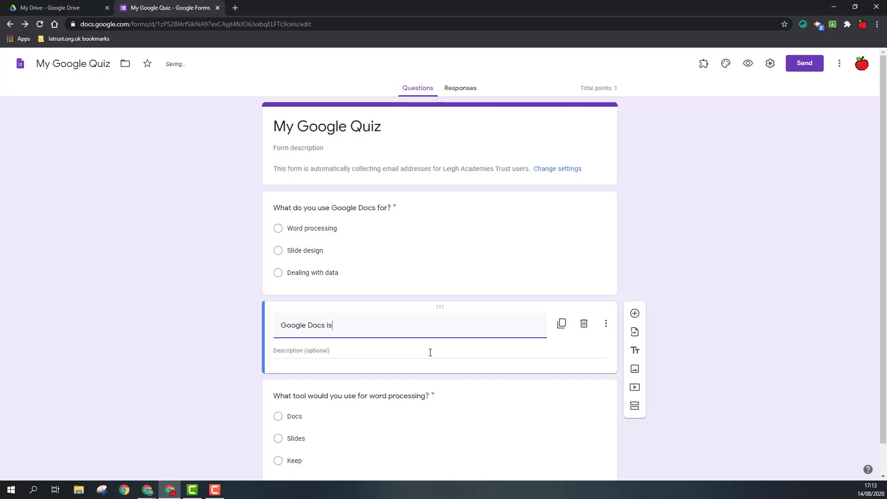
pyautogui.write(' great for Word processing')
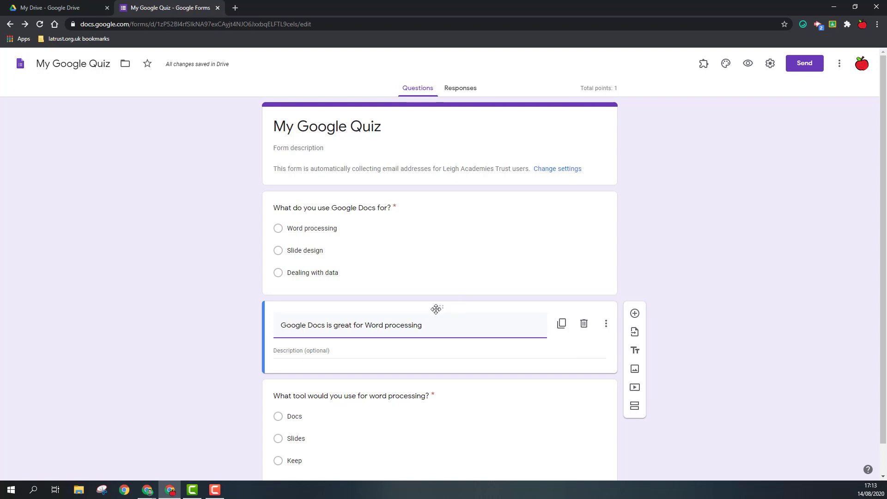
# Move the Word processing title block below the word-processing tool question and begin inserting an image
pyautogui.moveTo(440, 308); pyautogui.dragTo(442, 437)
pyautogui.click(441, 418)
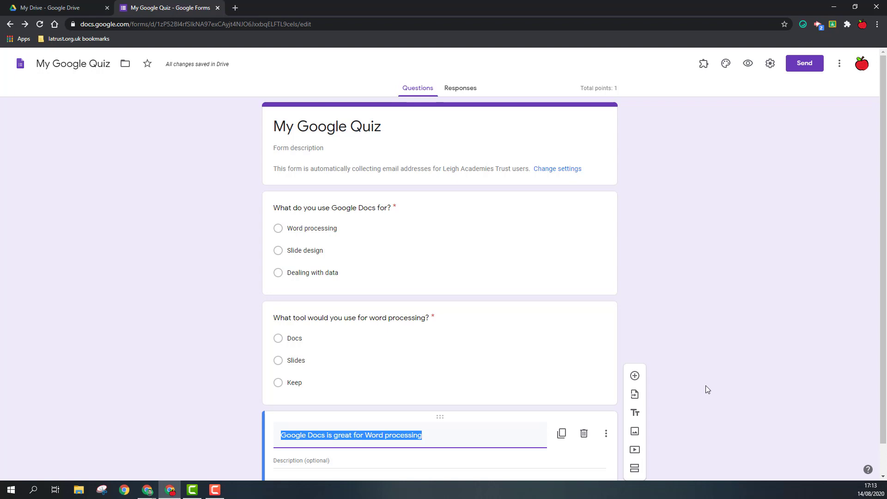
pyautogui.click(635, 434)
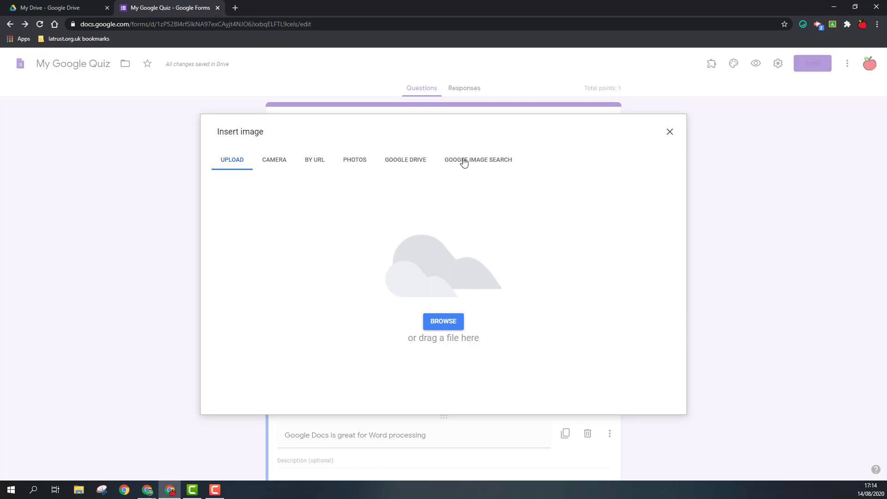
# Insert Doc Image.jpg from Drive's Shared with me and resize it
pyautogui.click(408, 163)
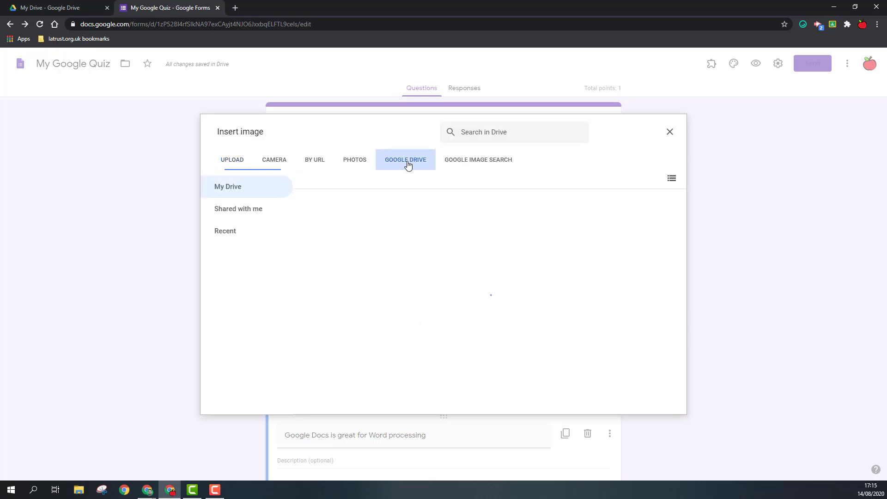
pyautogui.click(235, 214)
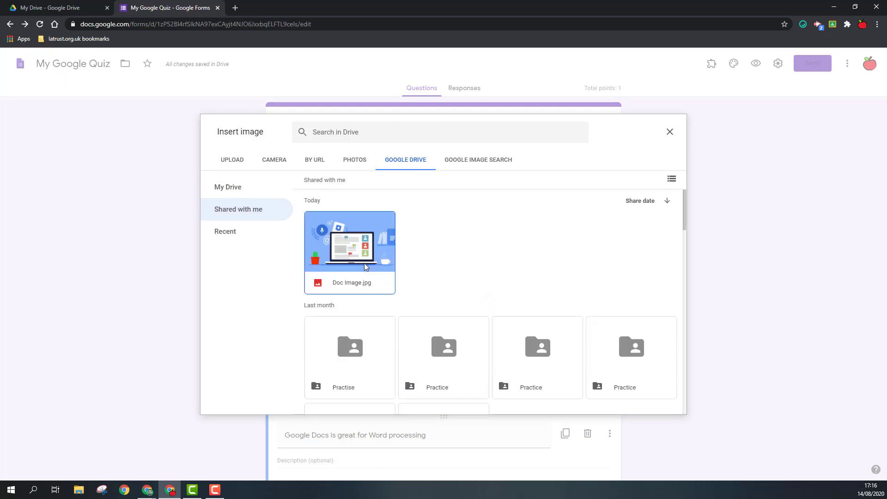
pyautogui.doubleClick(352, 252)
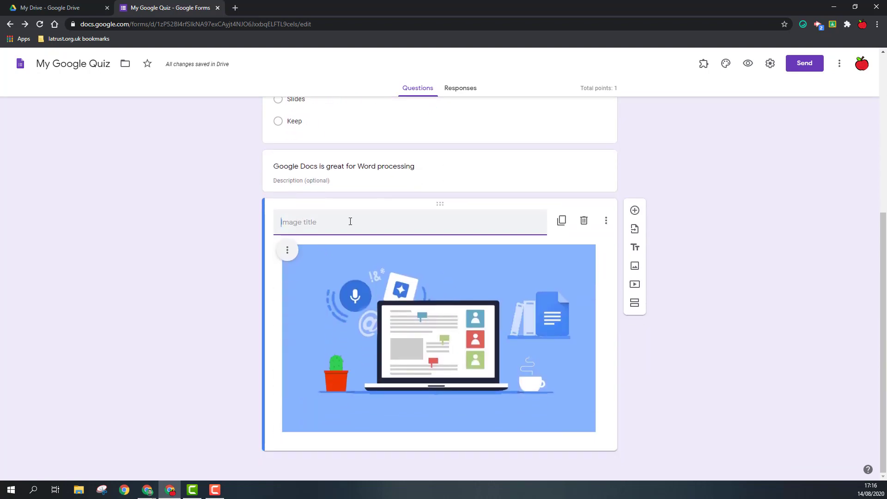
pyautogui.click(486, 314)
pyautogui.moveTo(596, 431); pyautogui.dragTo(442, 346)
pyautogui.moveTo(449, 433); pyautogui.dragTo(602, 429)
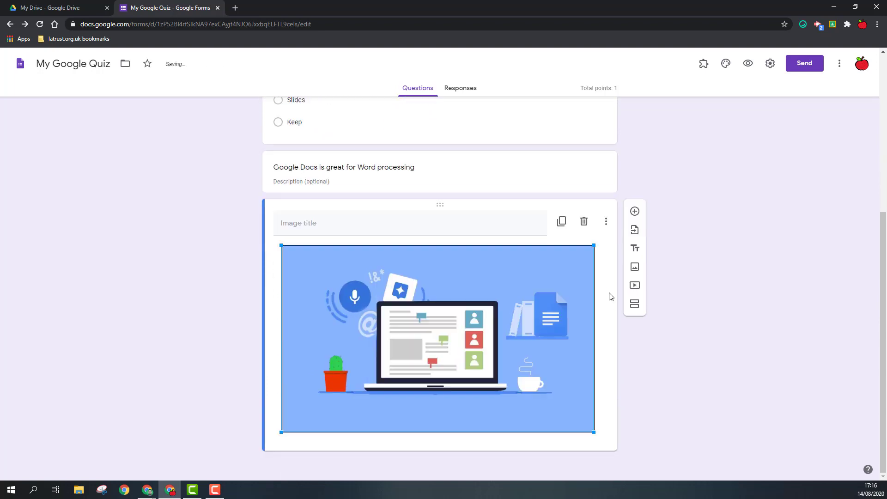
# Insert the YouTube video Google Docs Beginners Tutorial 2020 found by searching 'google docs'
pyautogui.click(635, 286)
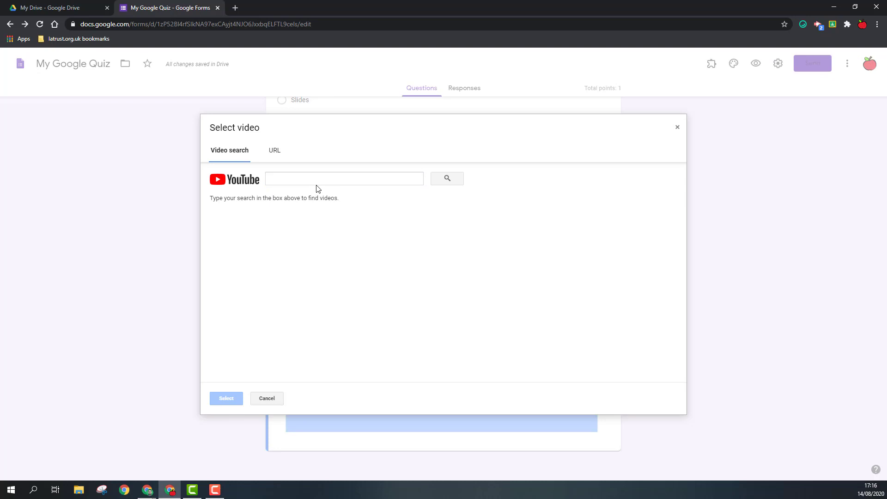
pyautogui.click(317, 183)
pyautogui.write('google do')
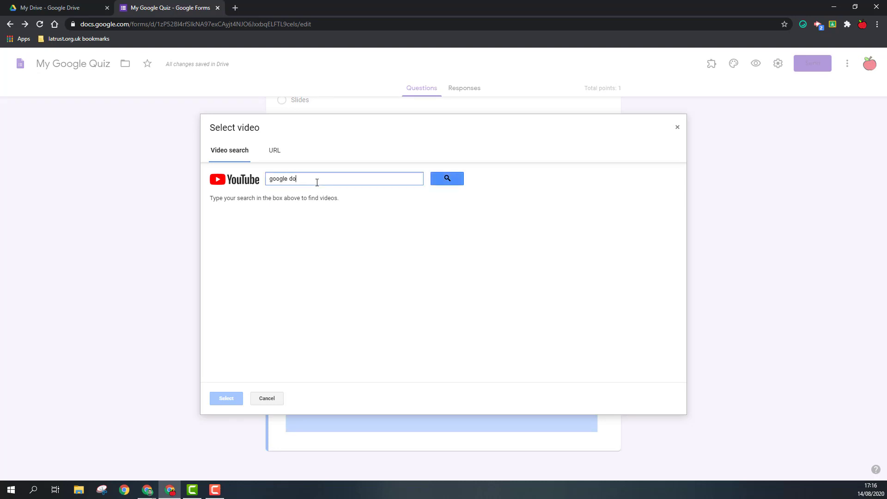
pyautogui.write('cs')
pyautogui.press('Return')
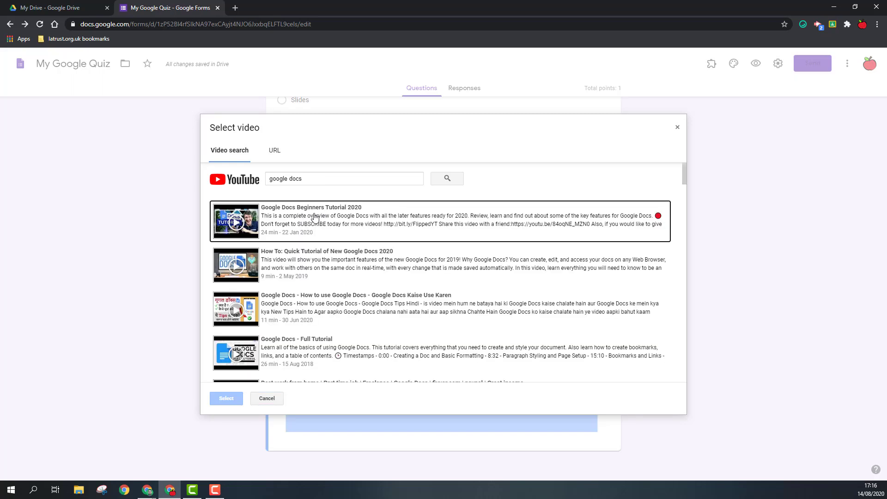
pyautogui.click(285, 219)
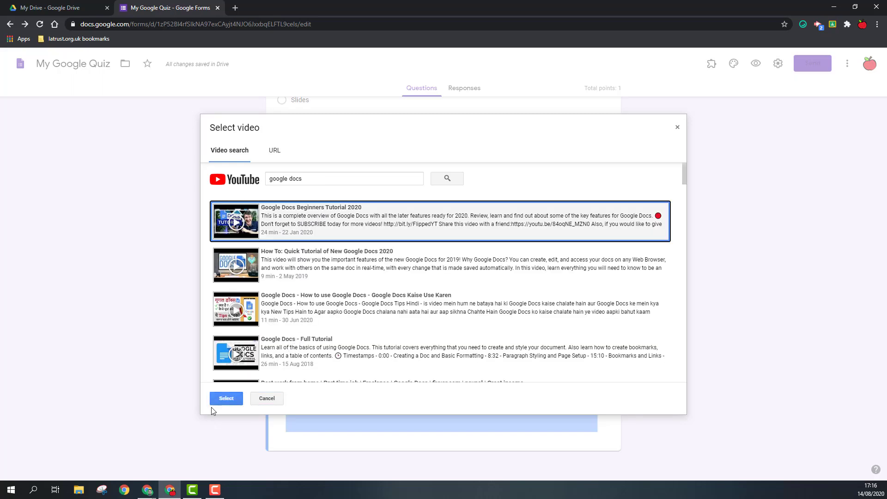
pyautogui.click(226, 398)
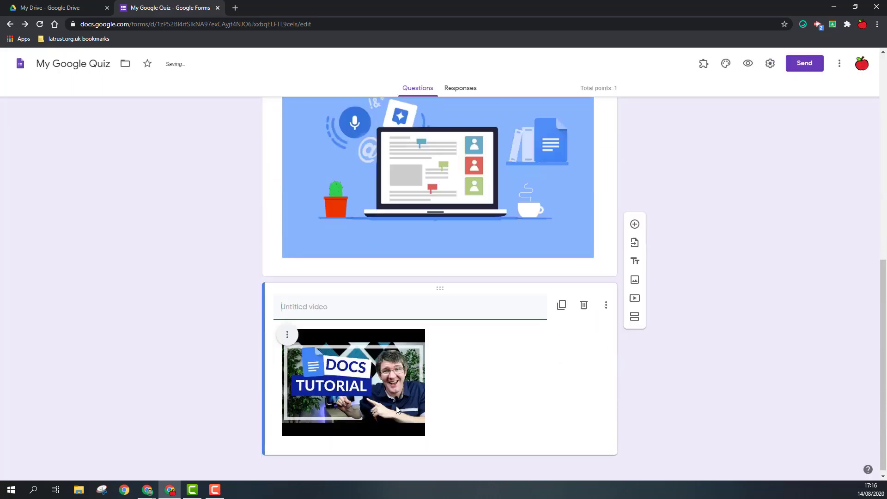
# Enlarge the video to the full card width
pyautogui.click(386, 374)
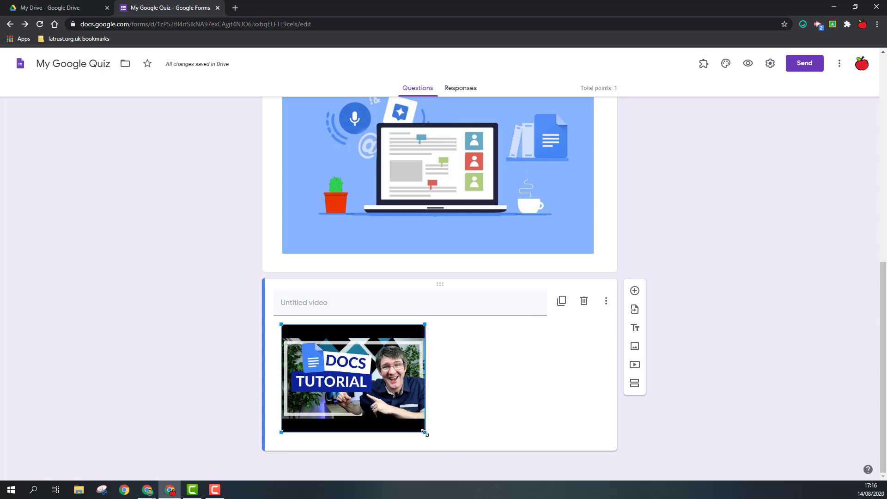
pyautogui.moveTo(432, 437); pyautogui.dragTo(605, 438)
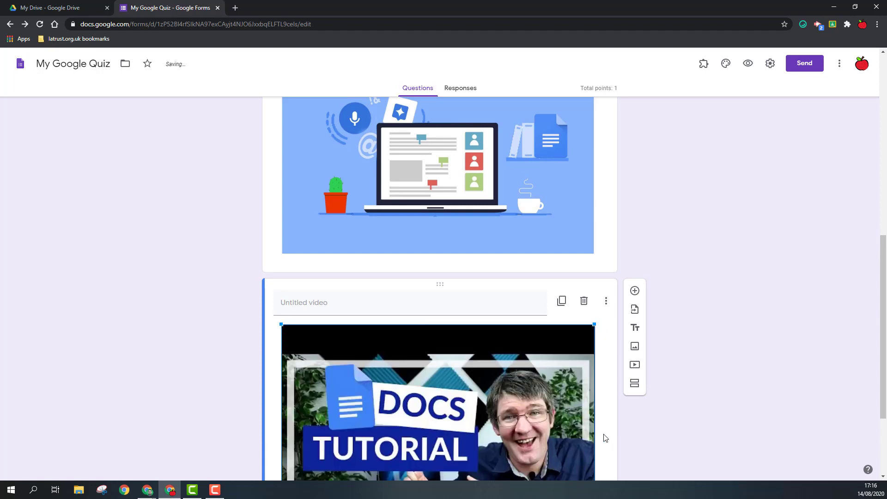
pyautogui.scroll(-3, 399, 386)
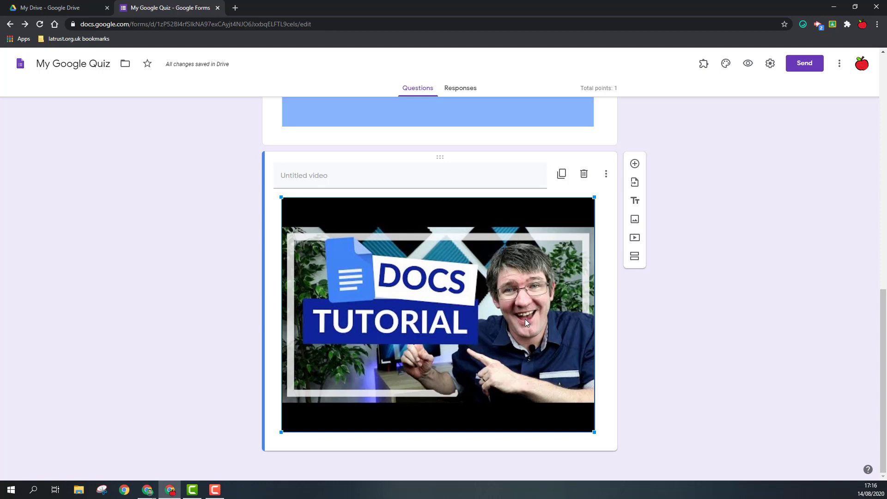
pyautogui.click(671, 348)
pyautogui.scroll(4, 660, 336)
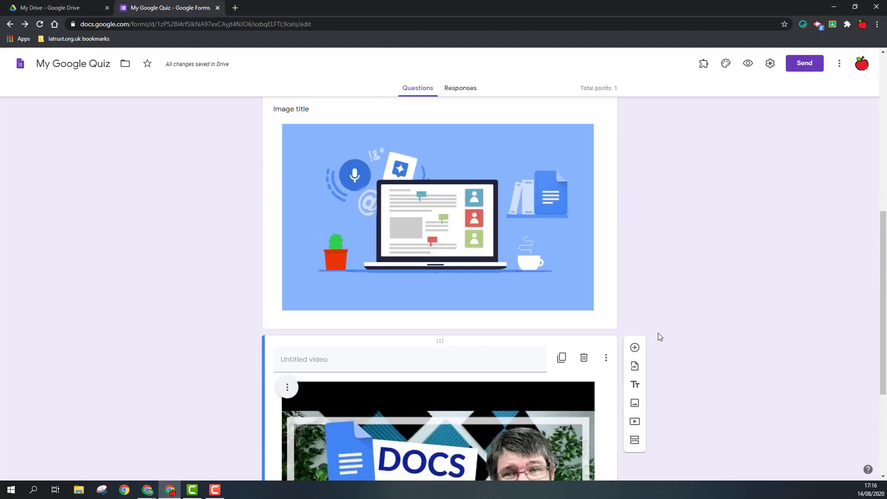
# Add a new section after the video and title it 'Google Docs Answers'
pyautogui.click(635, 442)
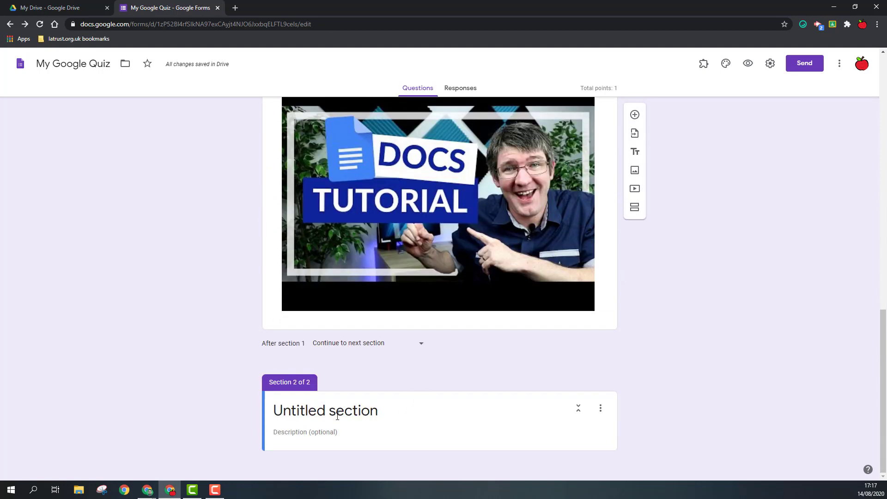
pyautogui.click(352, 410)
pyautogui.write('Goog')
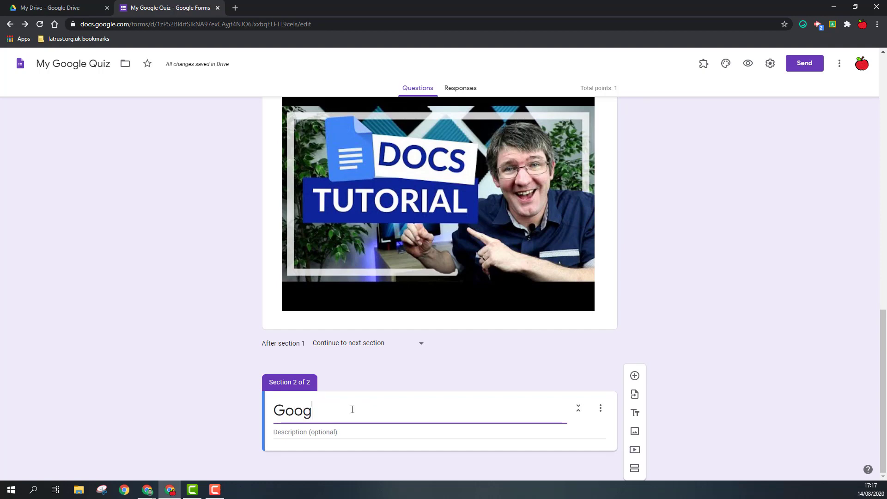
pyautogui.write('le Docs Answers')
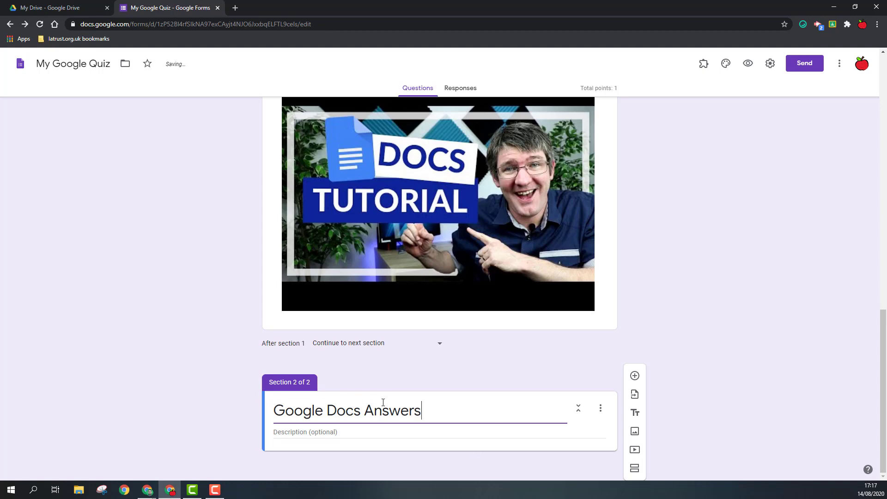
# Drag the video and the image down into the Google Docs Answers section
pyautogui.scroll(2, 416, 139)
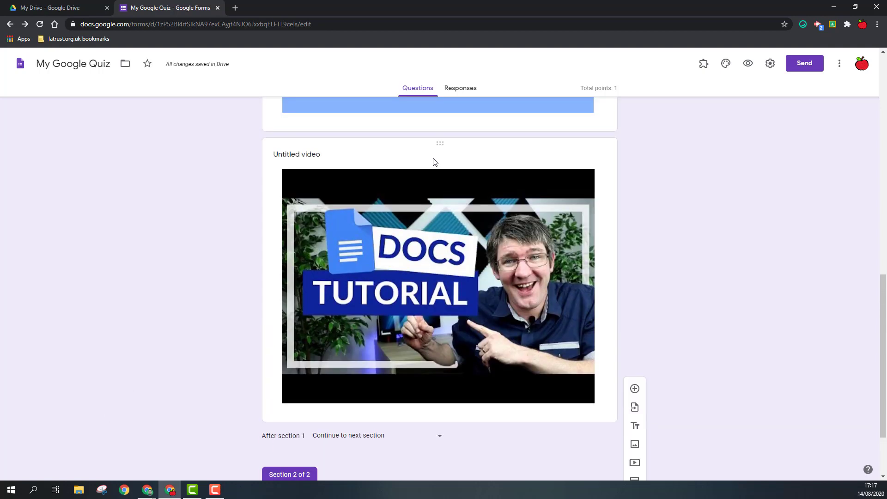
pyautogui.moveTo(441, 144); pyautogui.dragTo(416, 256)
pyautogui.scroll(7, 415, 256)
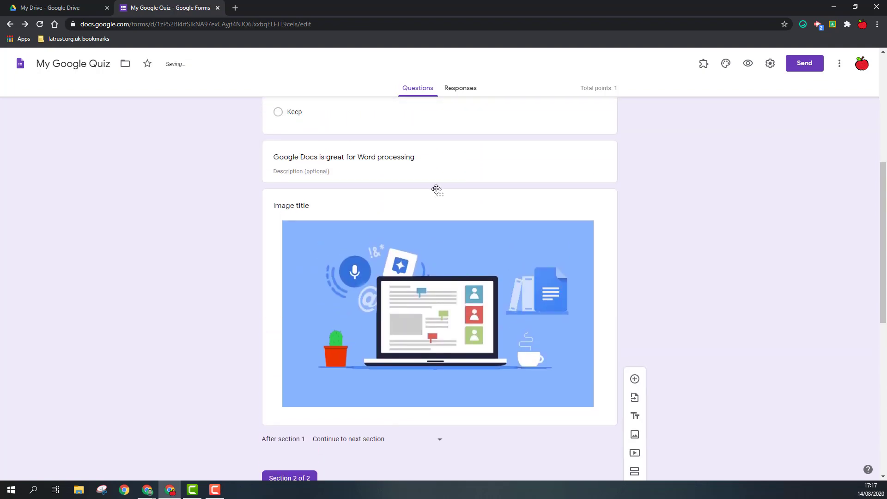
pyautogui.moveTo(441, 193); pyautogui.dragTo(438, 387)
pyautogui.scroll(5, 397, 247)
pyautogui.scroll(4, 308, 146)
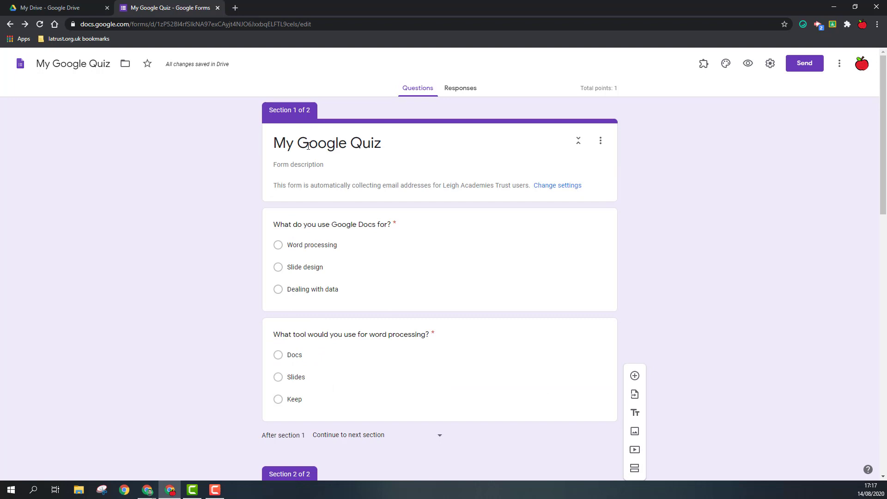
# Add a section right after the form header titled 'Google Docs Questions', above both questions
pyautogui.click(308, 146)
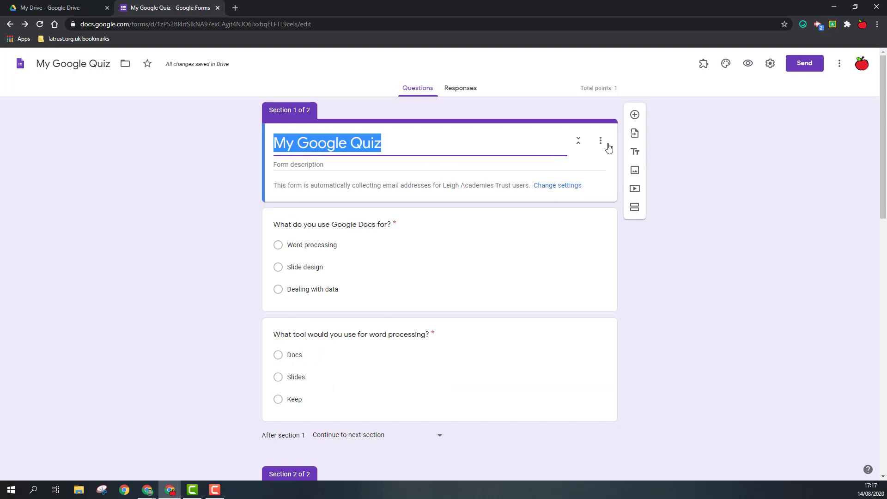
pyautogui.click(636, 212)
pyautogui.click(347, 282)
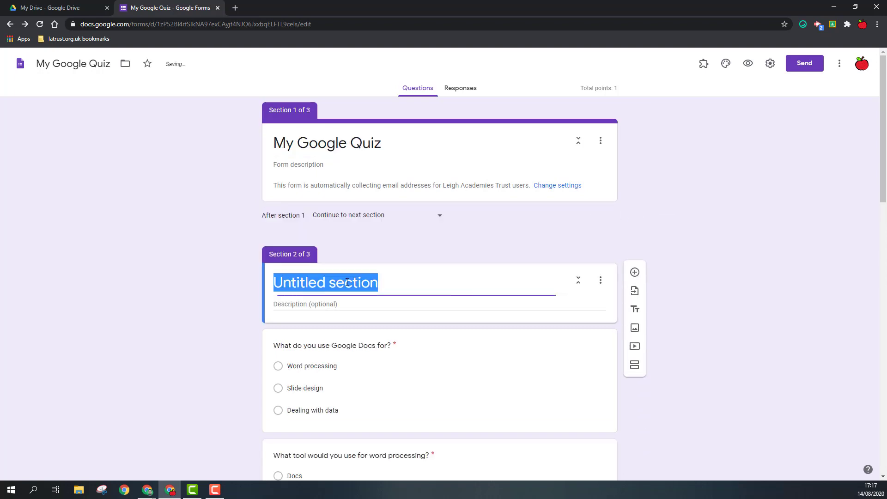
pyautogui.write('Google Do')
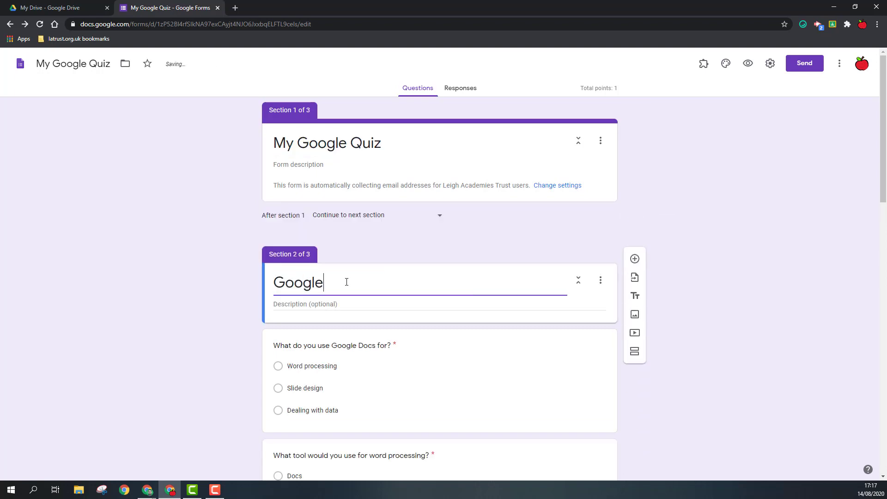
pyautogui.write('cs Questions')
pyautogui.click(698, 212)
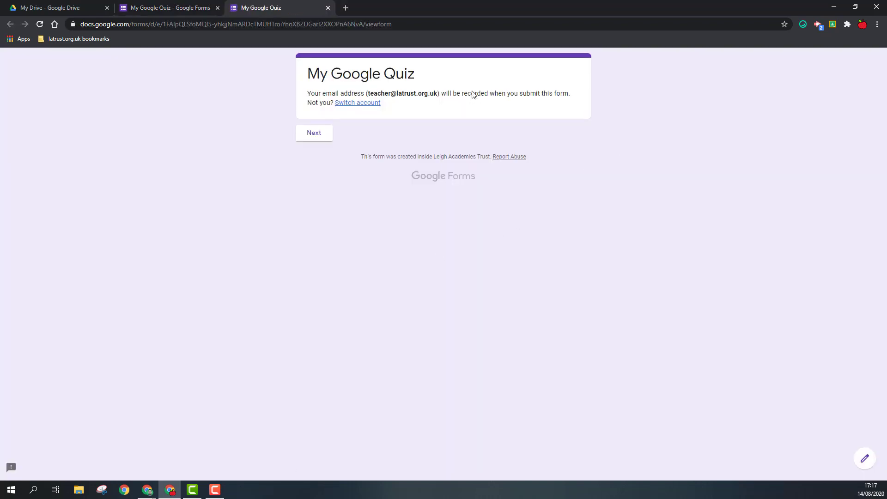
# In the preview, answer 'Word processing' and 'Docs', go to the answers page, then return to the editor
pyautogui.click(314, 135)
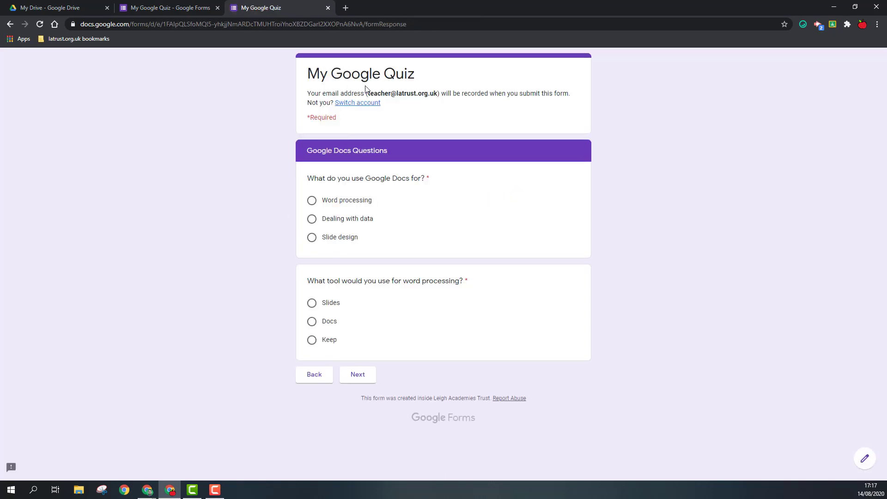
pyautogui.click(312, 202)
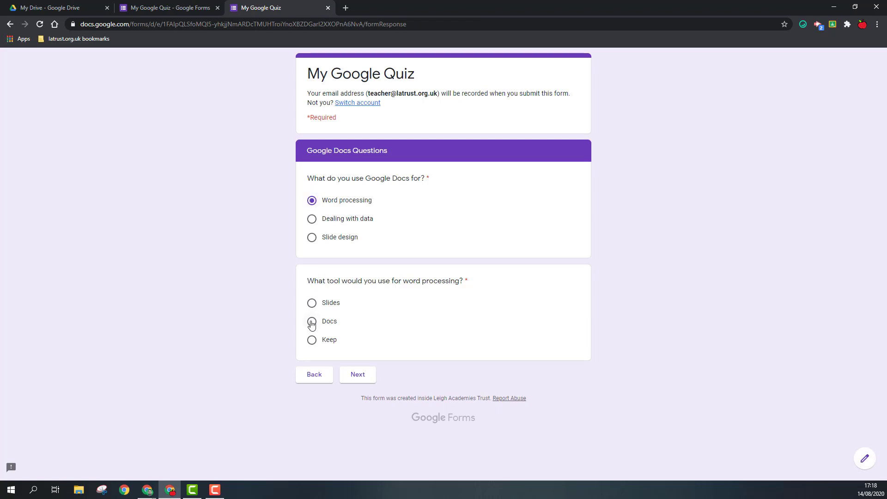
pyautogui.click(311, 324)
pyautogui.click(358, 377)
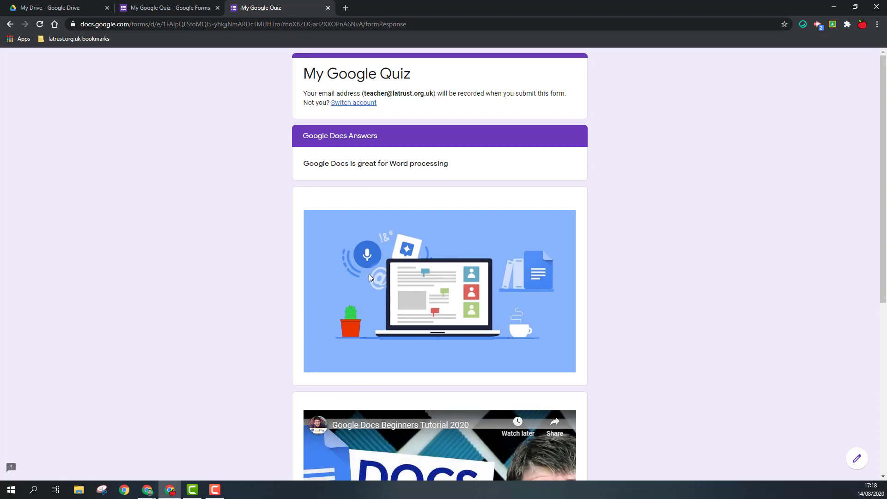
pyautogui.scroll(-3, 441, 419)
pyautogui.scroll(-3, 725, 414)
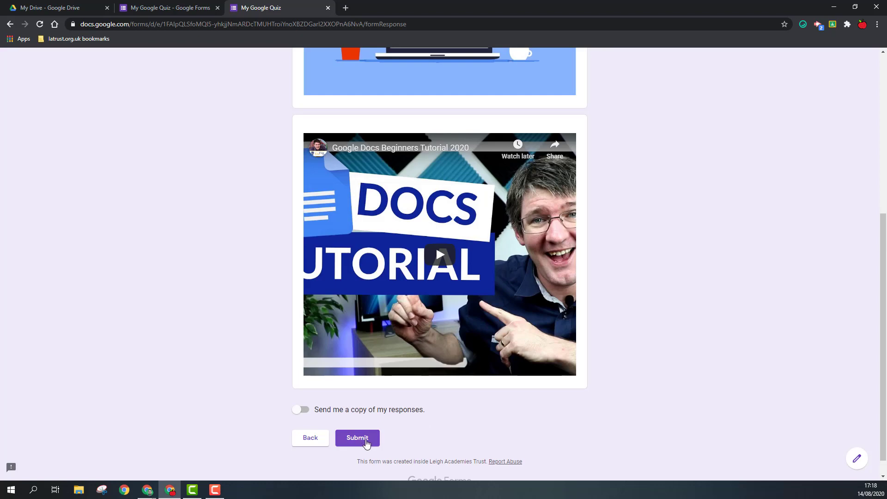
pyautogui.hotkey('ctrl', 'shift', 'Tab')
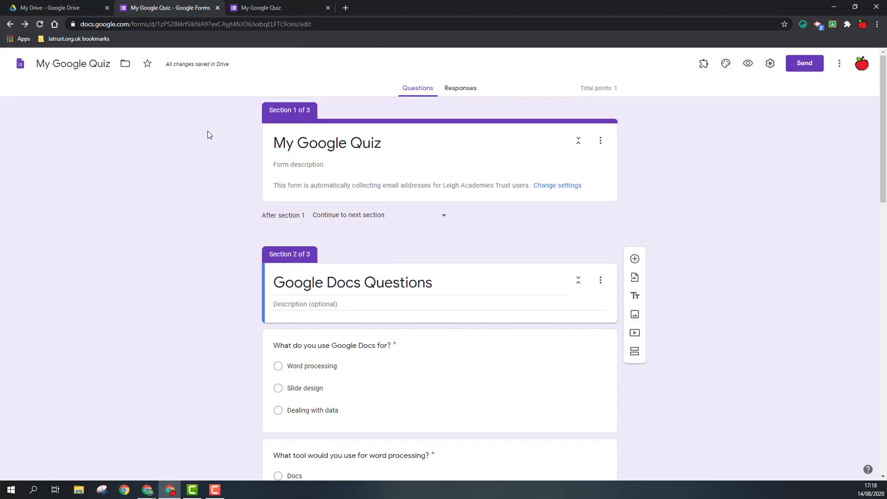